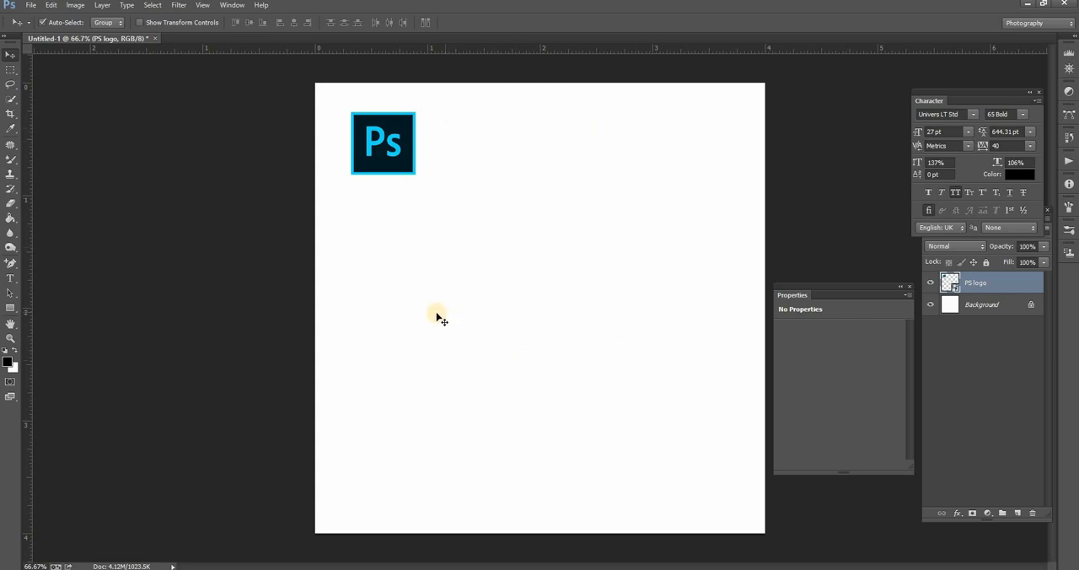
- Duplicate the PS logo several times and scatter the copies across the canvas
drag(389, 156, 503, 154)
drag(503, 155, 498, 383)
drag(498, 384, 336, 337)
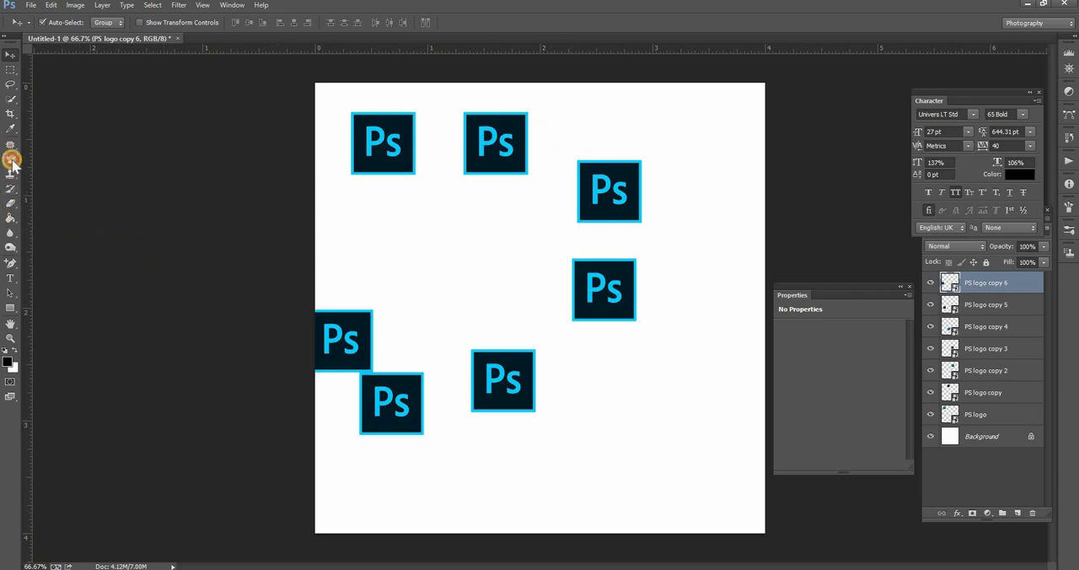
- Delete all the PS logo copies, keeping only the original logo layer
mouse_move(12, 162)
mouse_down()
mouse_move(58, 189)
mouse_move(88, 190)
mouse_up()
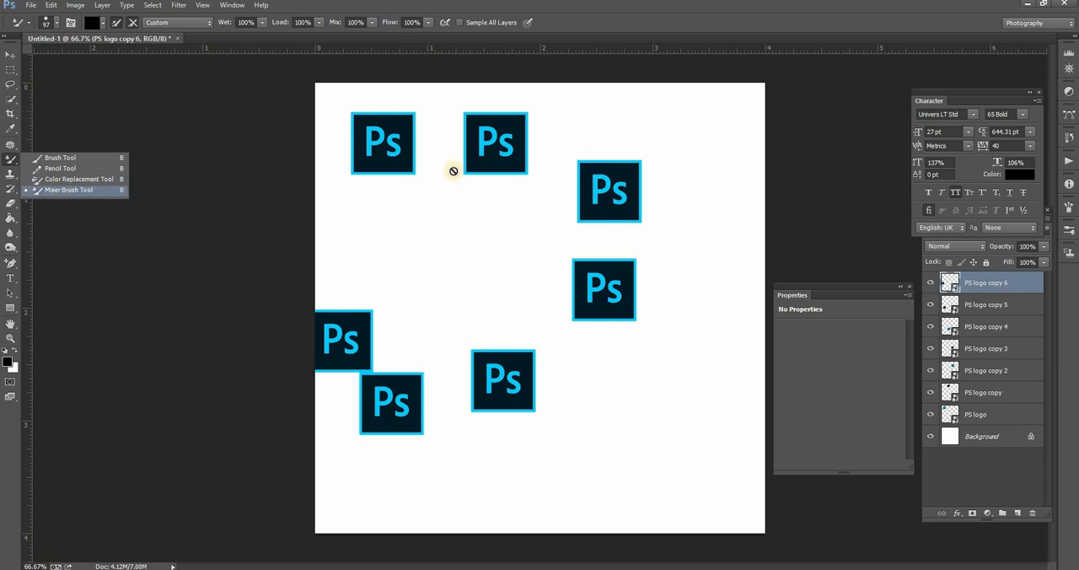
click(10, 55)
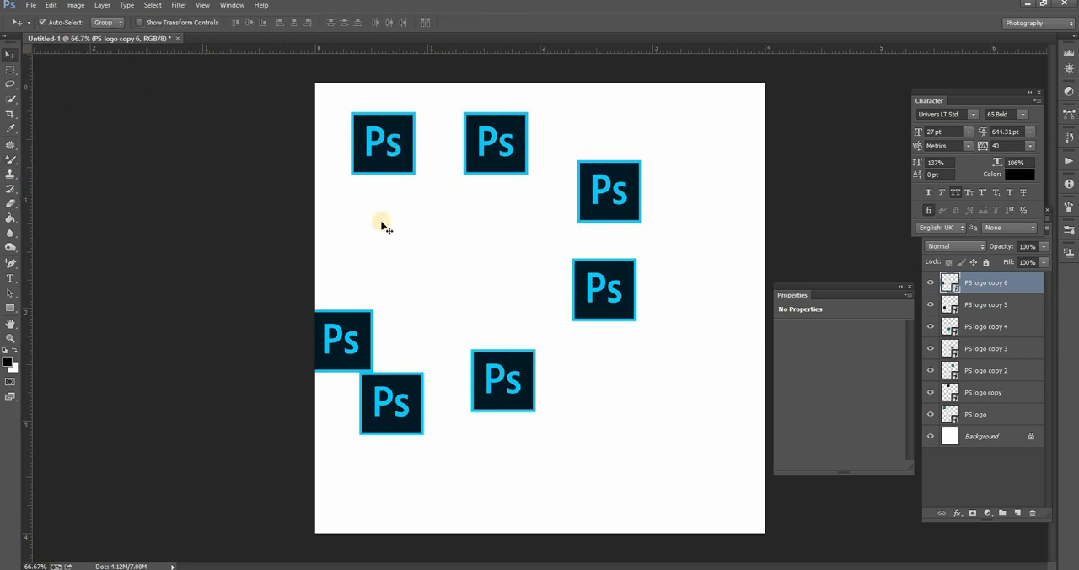
key(Delete)
key(Delete)
key(Delete)
key(Delete)
key(Delete)
key(Delete)
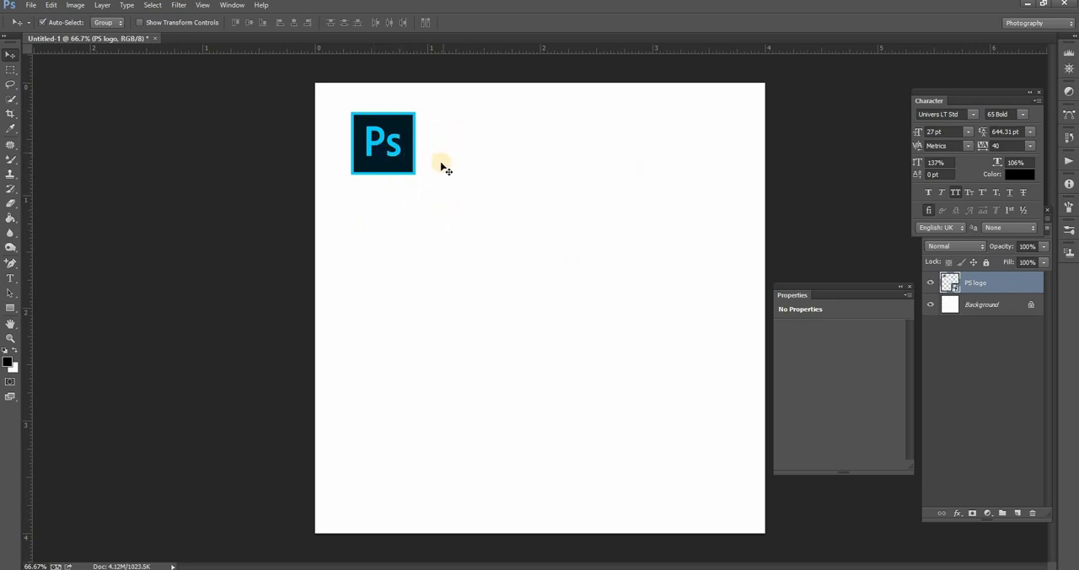
- Rasterize the PS logo layer and move the logo slightly down on the canvas
mouse_move(376, 144)
mouse_down()
mouse_move(398, 158)
mouse_move(377, 142)
mouse_up()
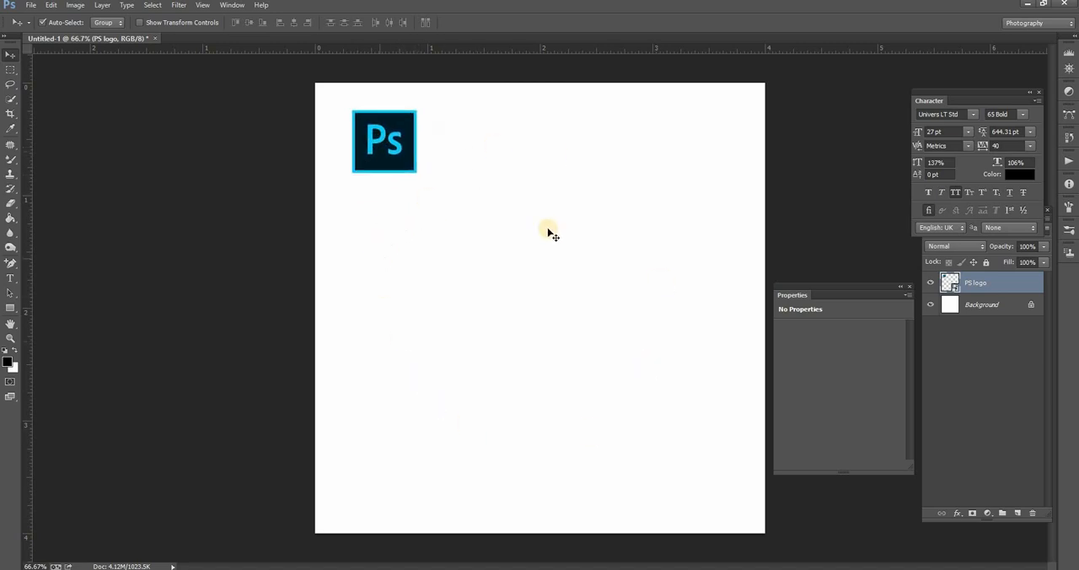
right_click(385, 145)
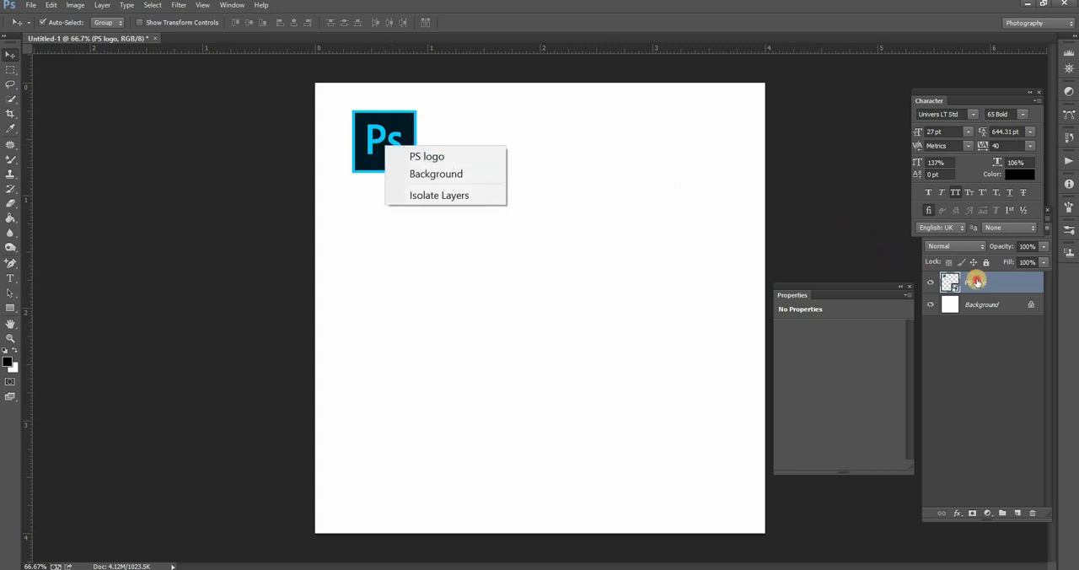
click(981, 285)
right_click(932, 280)
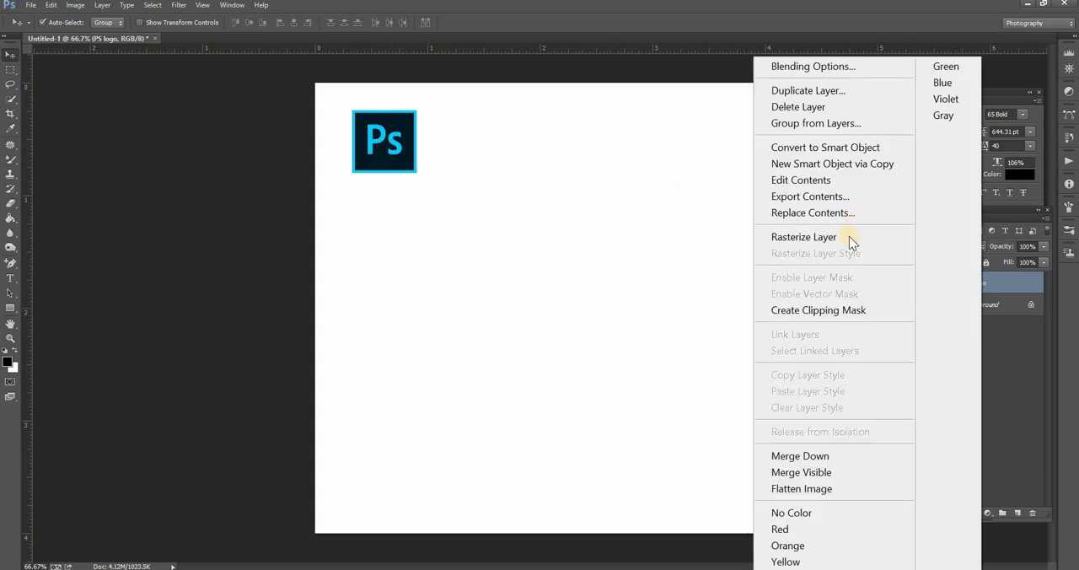
click(746, 301)
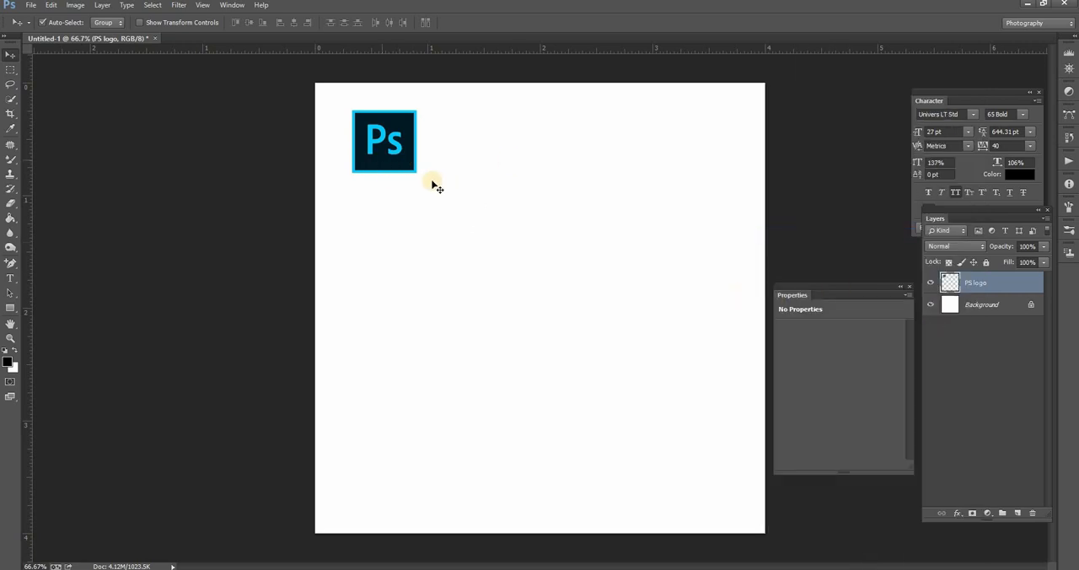
mouse_move(393, 150)
mouse_down()
mouse_move(417, 164)
mouse_move(395, 146)
mouse_move(395, 169)
mouse_up()
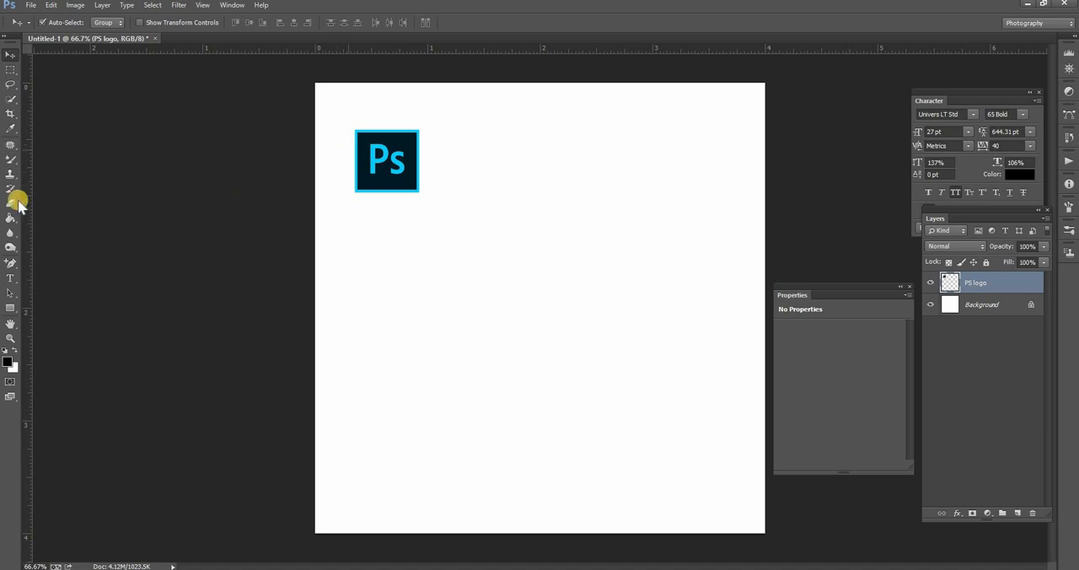
- Activate the Mixer Brush Tool and set its size to 391 px so the tip covers the logo
right_click(11, 161)
click(54, 157)
click(68, 194)
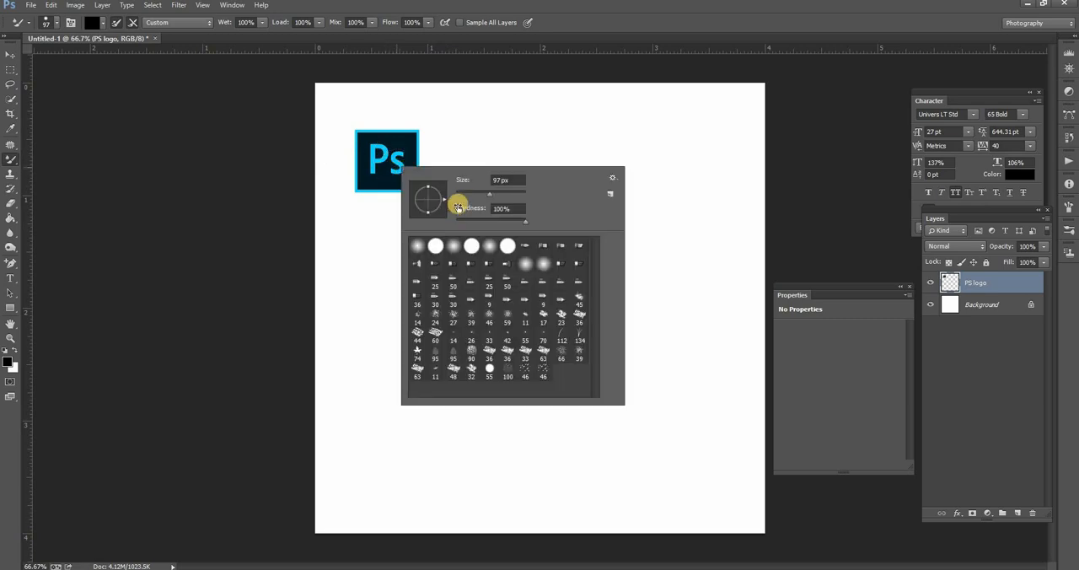
right_click(456, 203)
mouse_move(493, 194)
mouse_down()
mouse_move(507, 194)
mouse_move(414, 173)
mouse_move(390, 156)
mouse_move(520, 195)
mouse_move(389, 159)
mouse_move(507, 199)
mouse_move(388, 172)
mouse_up()
drag(511, 197, 384, 158)
drag(510, 200, 512, 200)
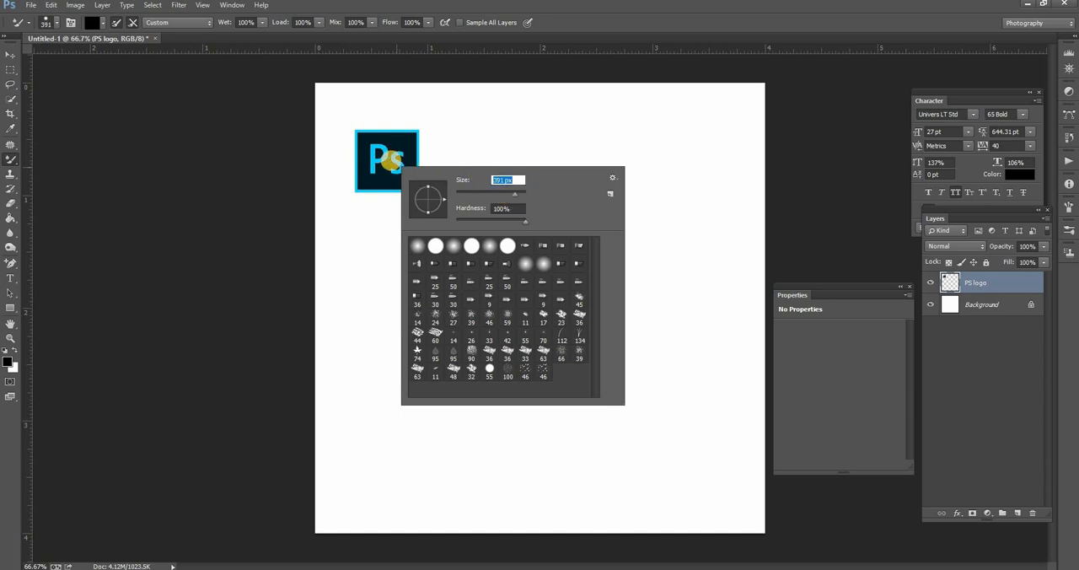
click(188, 196)
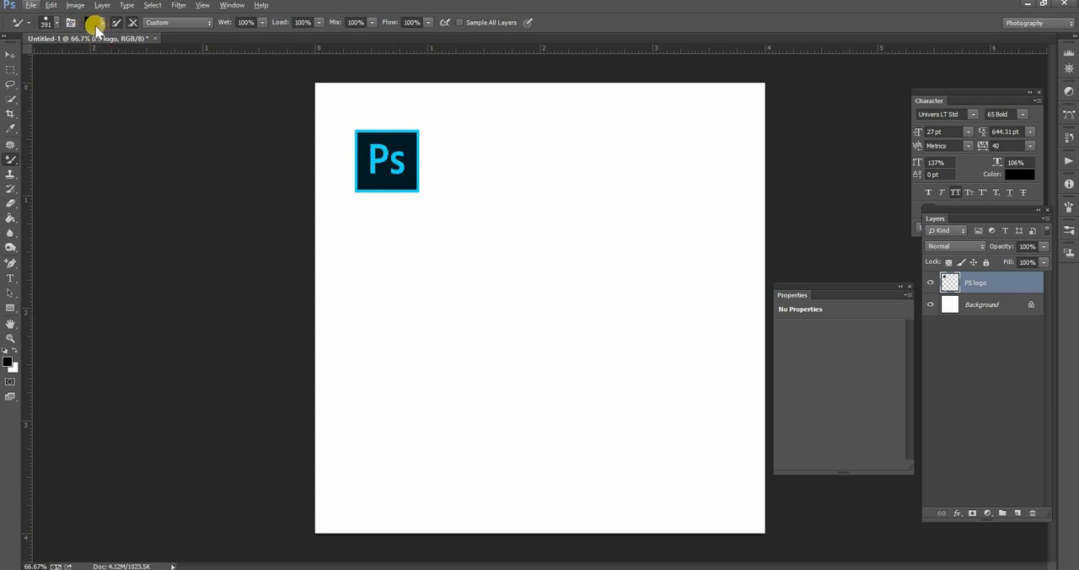
- Load the PS logo into the Mixer Brush as a sample and stamp full-size copies around the canvas
alt+click(389, 160)
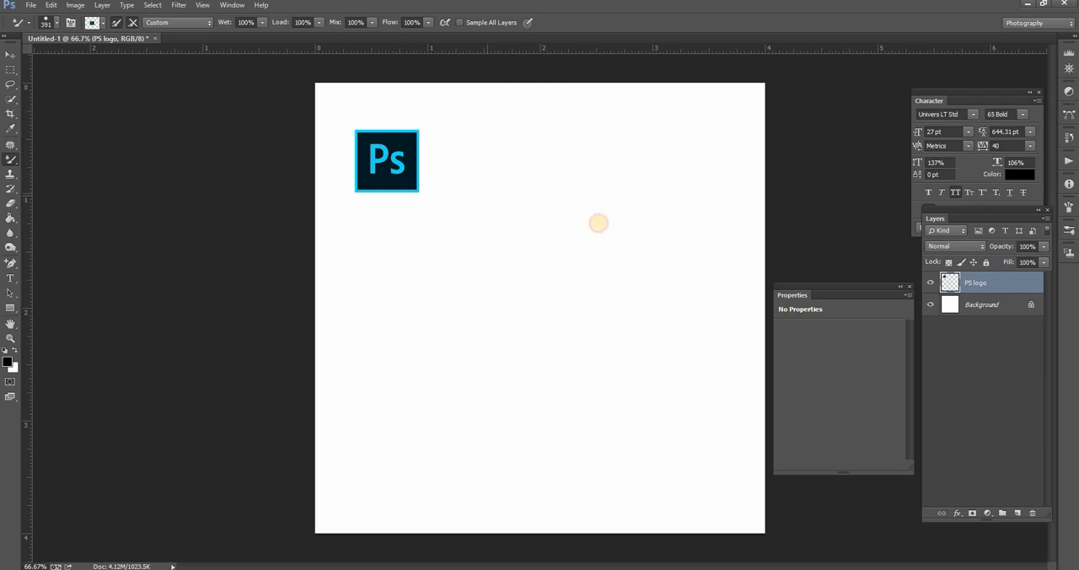
click(662, 320)
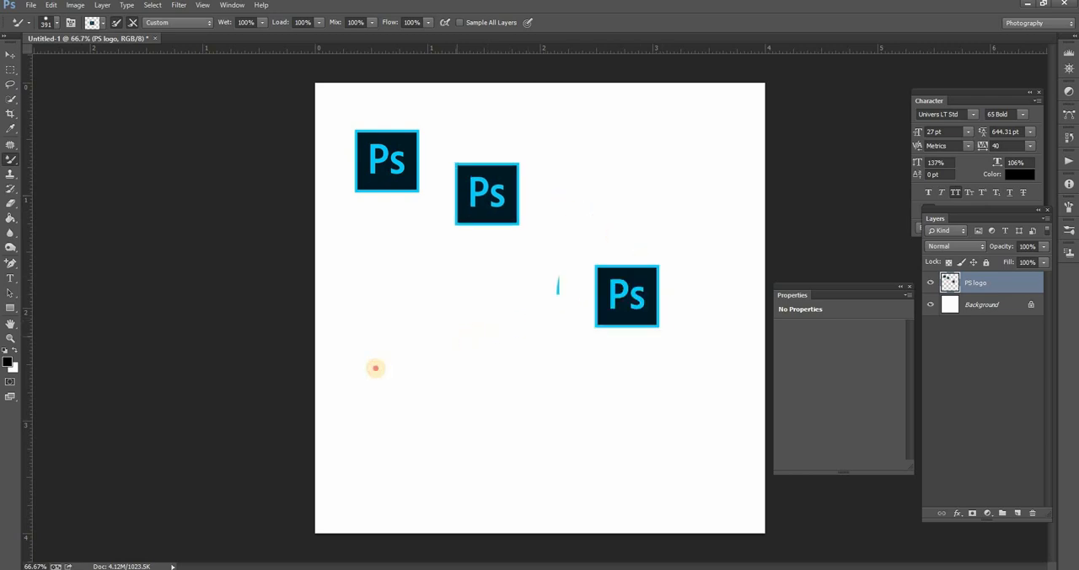
click(448, 342)
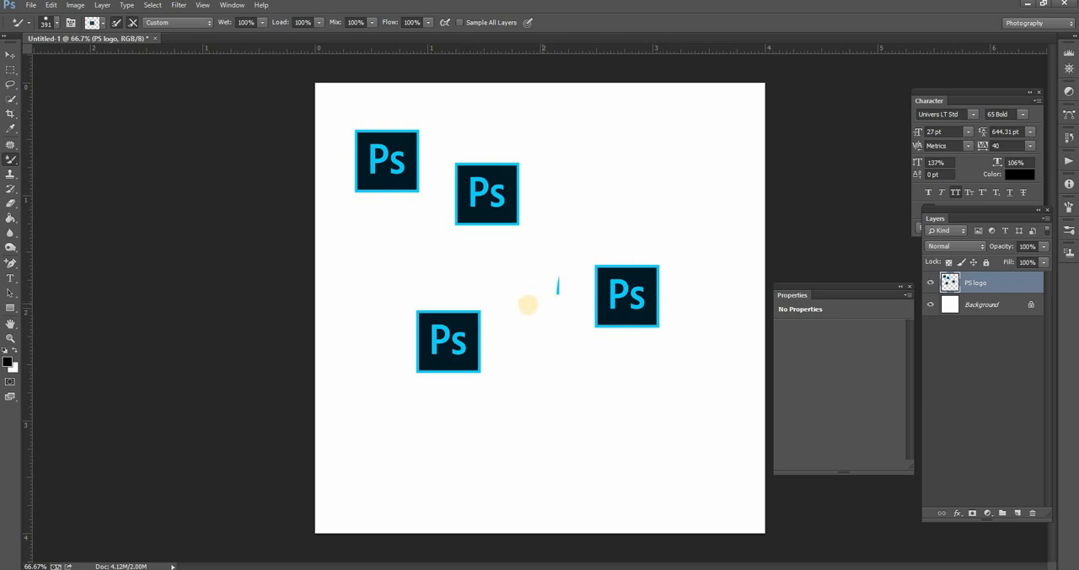
- Set the brush tip size to 125 px with 131% spacing and paint a winding trail of logos over the canvas
click(71, 23)
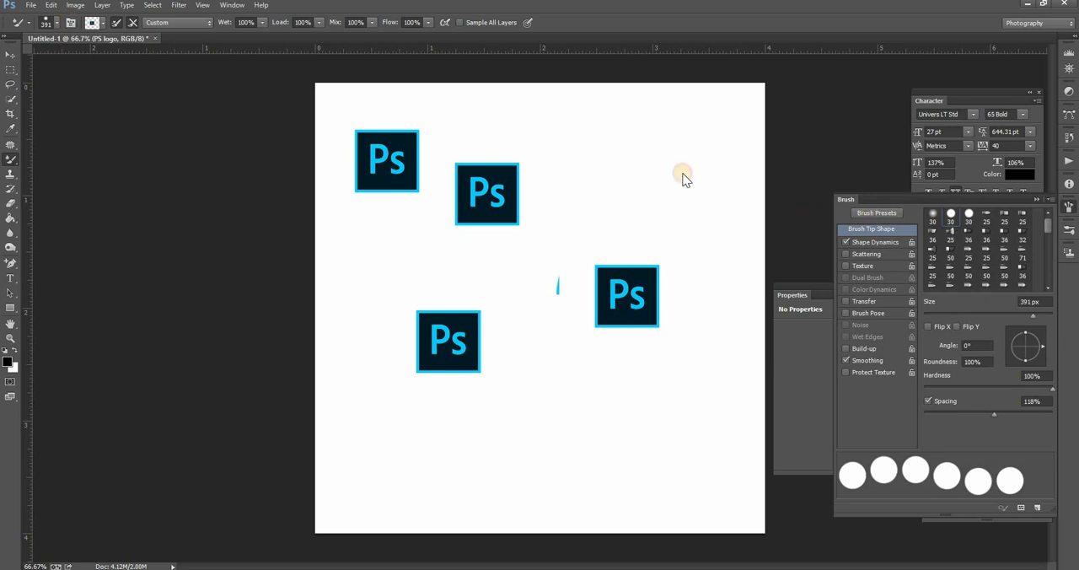
mouse_move(683, 173)
mouse_down()
mouse_move(692, 116)
mouse_move(680, 102)
mouse_up()
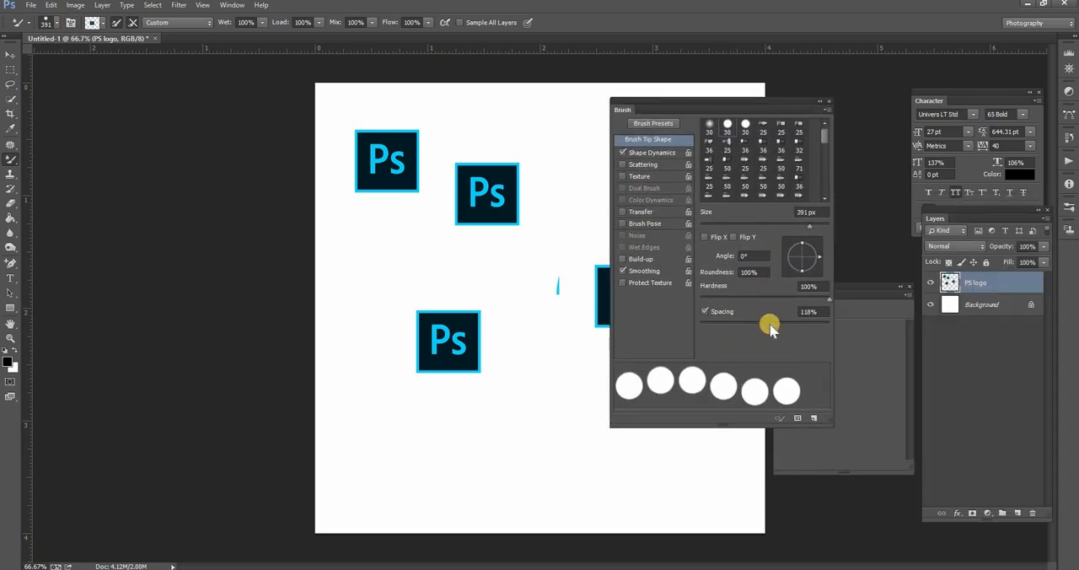
mouse_move(773, 322)
mouse_down()
mouse_move(749, 321)
mouse_move(758, 320)
mouse_up()
drag(809, 226, 773, 228)
mouse_move(766, 325)
mouse_down()
mouse_move(761, 338)
mouse_move(774, 324)
mouse_up()
mouse_move(501, 434)
mouse_down()
mouse_move(443, 450)
mouse_move(386, 400)
mouse_move(371, 370)
mouse_move(371, 305)
mouse_move(430, 272)
mouse_move(505, 271)
mouse_move(549, 243)
mouse_move(558, 184)
mouse_move(518, 124)
mouse_move(420, 105)
mouse_up()
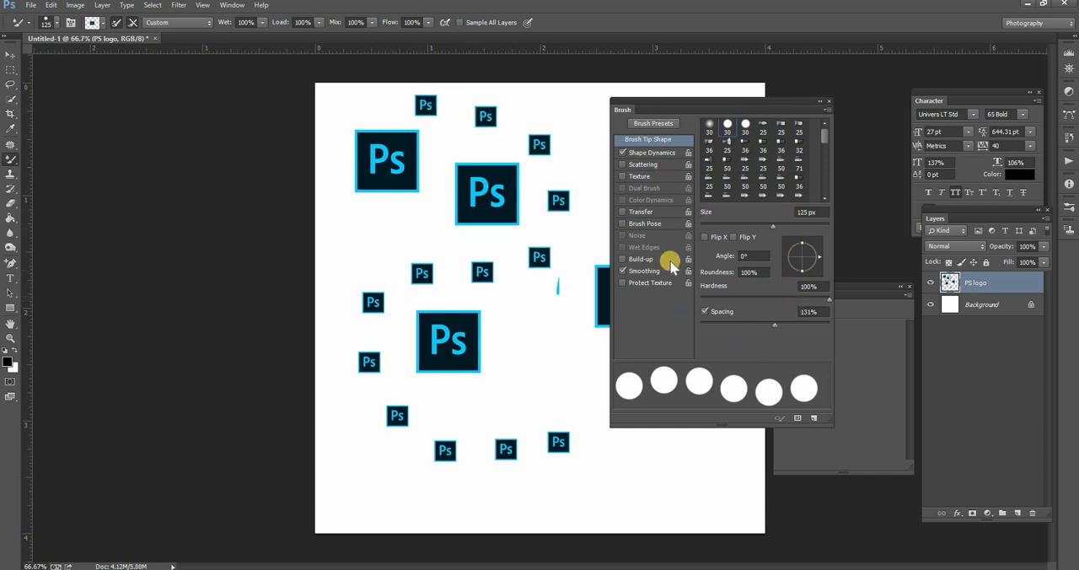
- Set the Shape Dynamics angle jitter control to Direction and paint another logo trail around the large logo on the canvas's right side
click(650, 153)
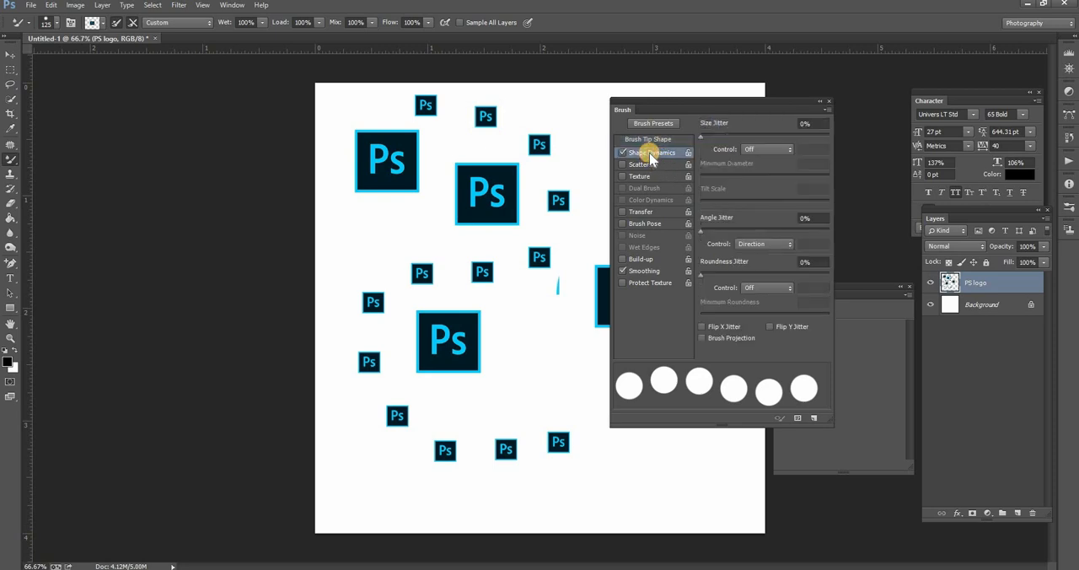
click(774, 245)
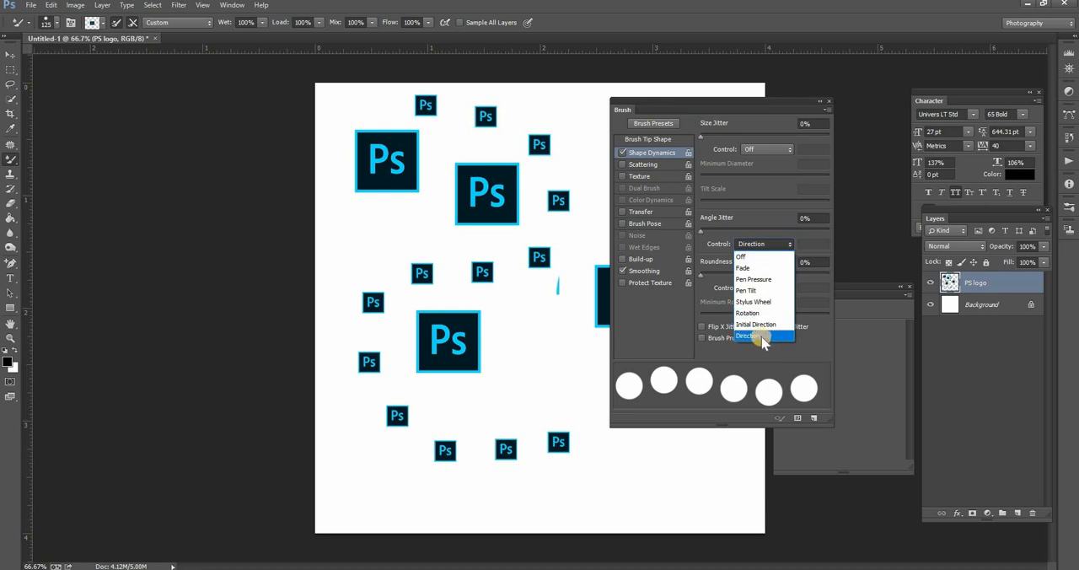
click(759, 336)
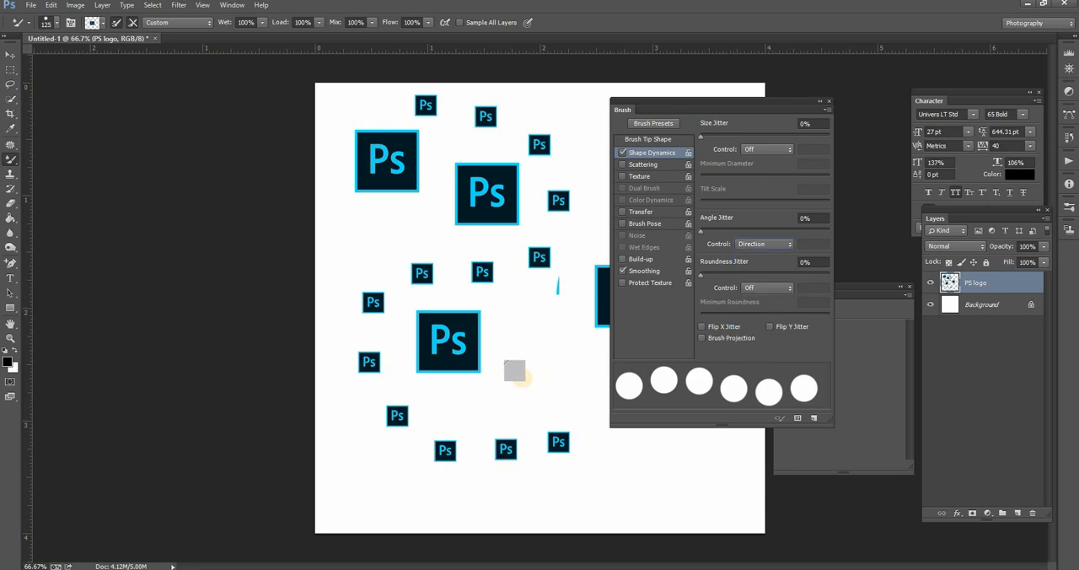
click(520, 376)
click(828, 102)
mouse_move(571, 367)
mouse_down()
mouse_move(708, 413)
mouse_move(717, 288)
mouse_move(682, 221)
mouse_up()
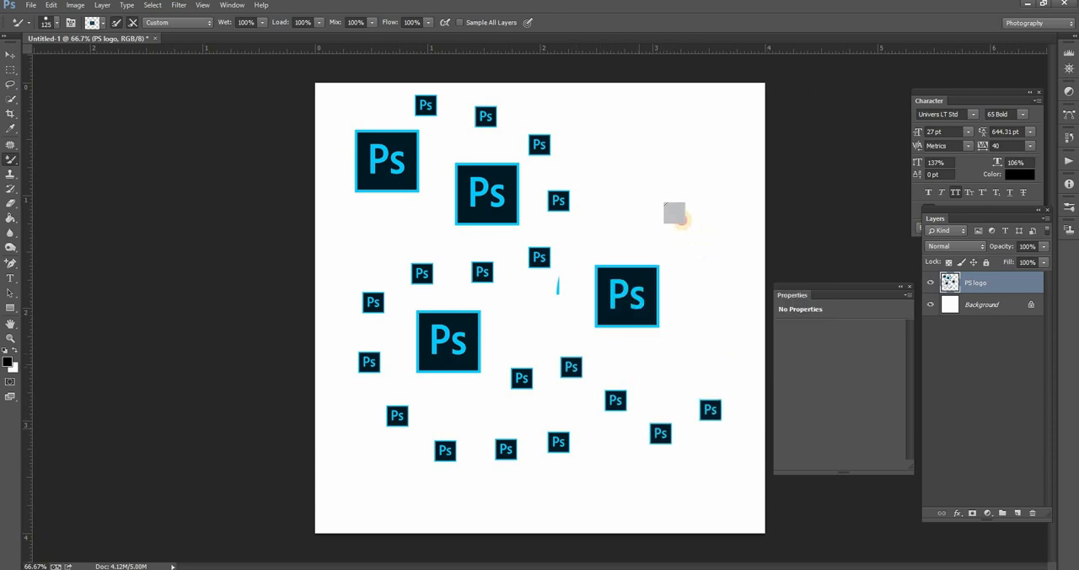
- Reduce the brush size to 45 px and paint trails of tiny logos over the upper-right part of the canvas
right_click(708, 182)
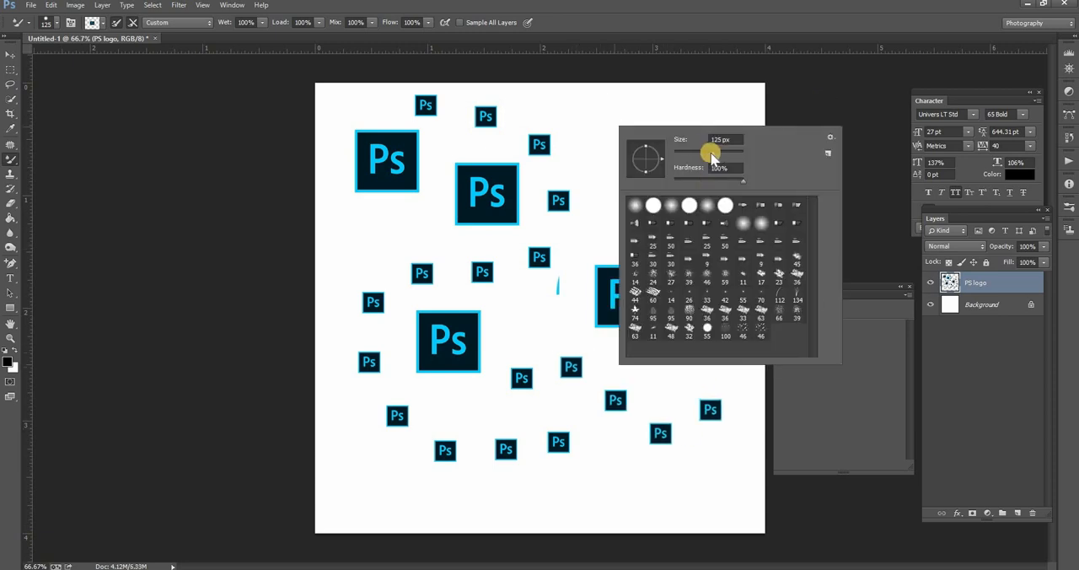
drag(712, 153, 695, 152)
mouse_move(579, 114)
mouse_down()
mouse_move(646, 113)
mouse_move(714, 132)
mouse_move(641, 206)
mouse_up()
mouse_move(608, 245)
mouse_down()
mouse_move(679, 276)
mouse_move(688, 327)
mouse_move(658, 358)
mouse_up()
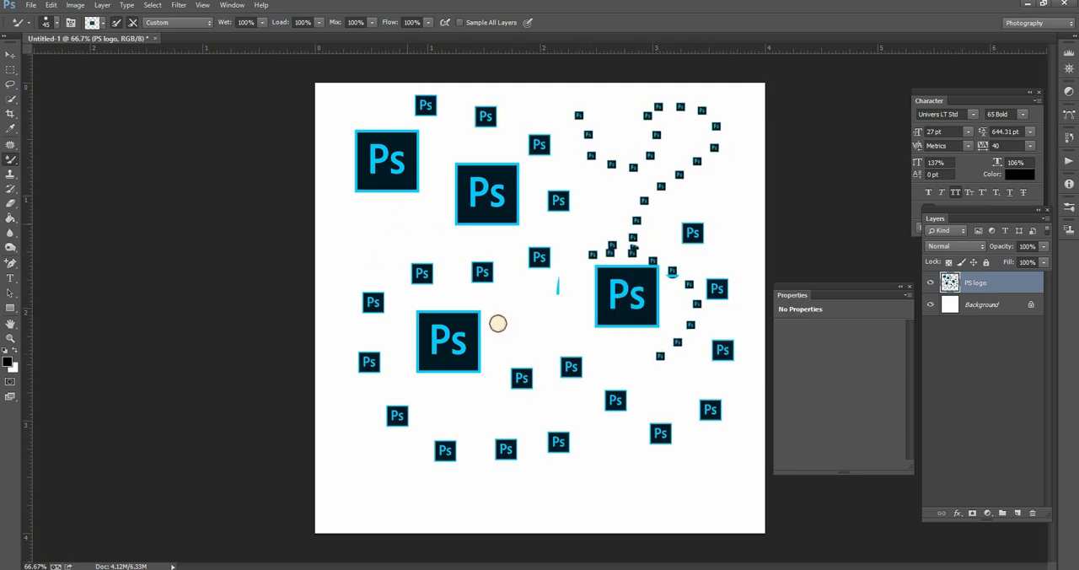
- Configure the brush tip with a size of 58 px, 127% spacing and 51% hardness
right_click(567, 314)
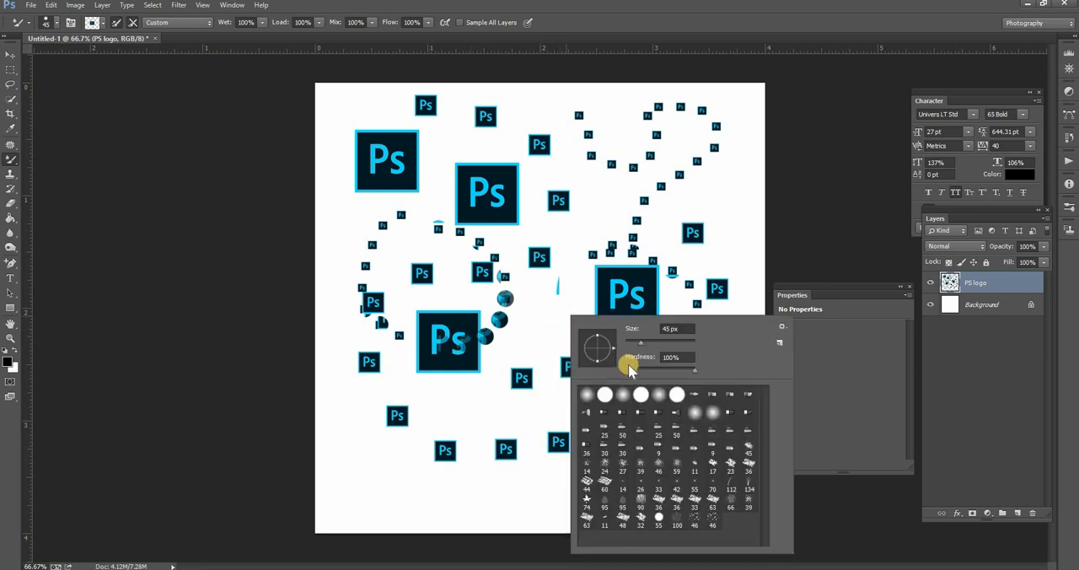
drag(657, 344, 646, 349)
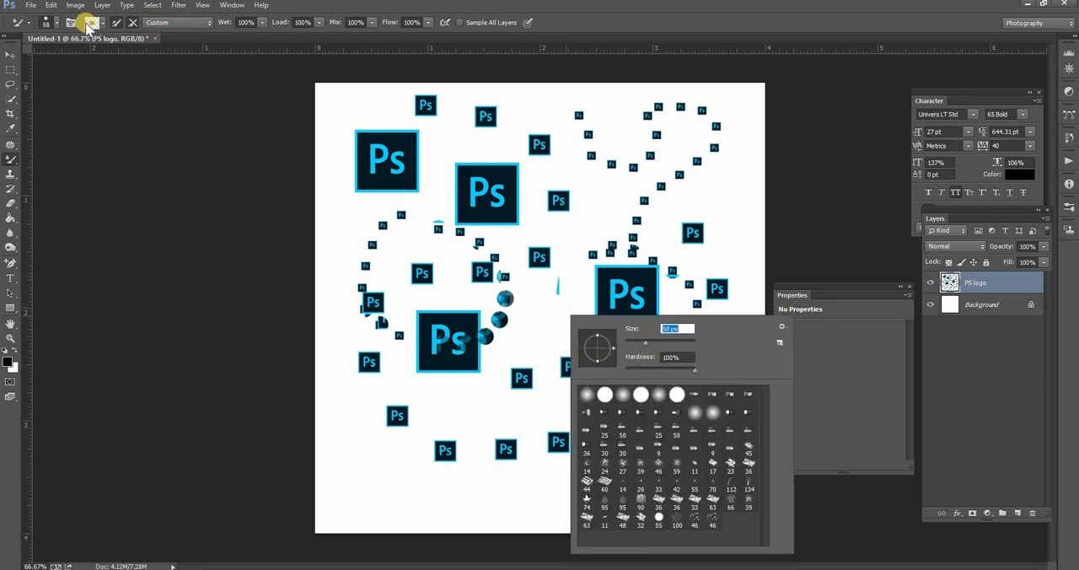
click(70, 22)
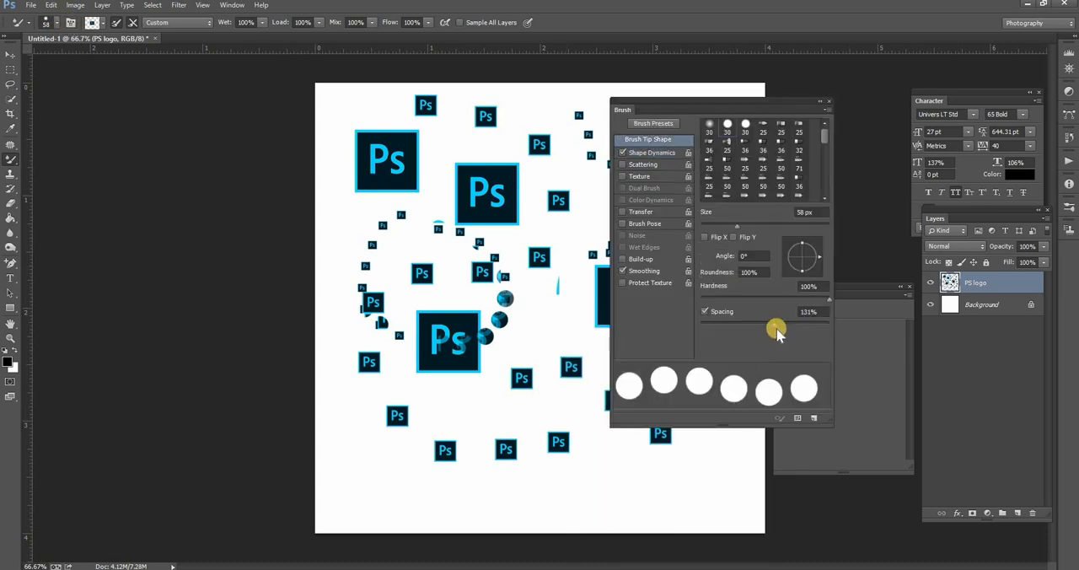
mouse_move(774, 325)
mouse_down()
mouse_move(745, 325)
mouse_move(773, 325)
mouse_up()
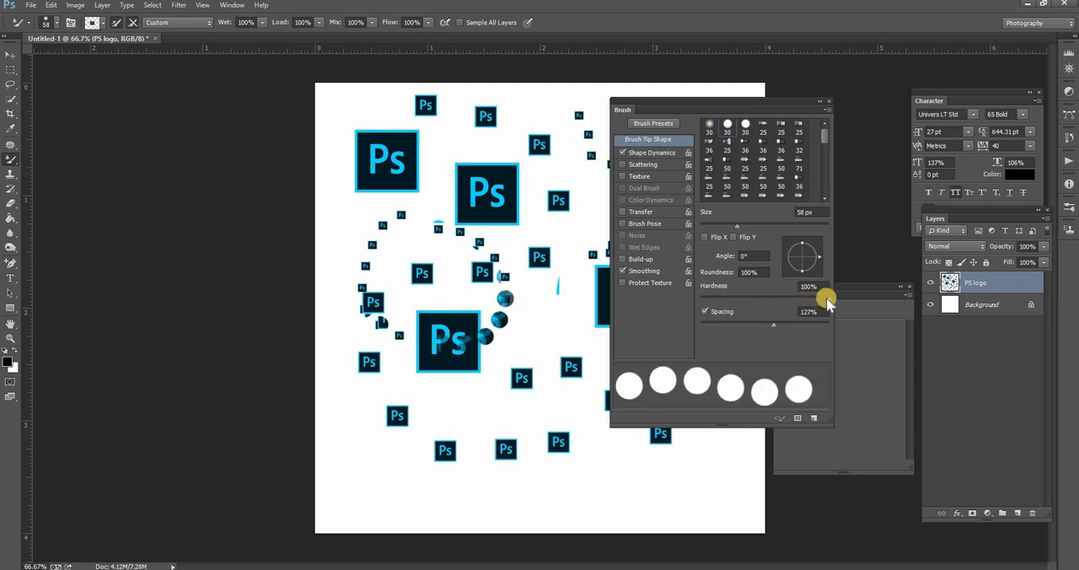
drag(826, 301, 766, 301)
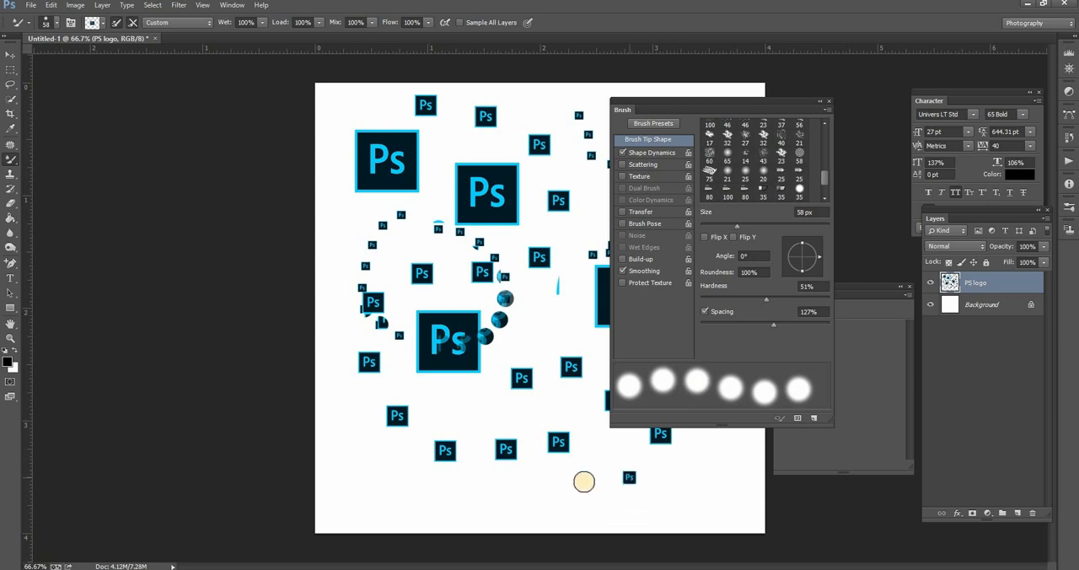
- Enlarge the brush to 183 px and stamp a logo in the canvas's upper-left corner
right_click(612, 487)
click(675, 361)
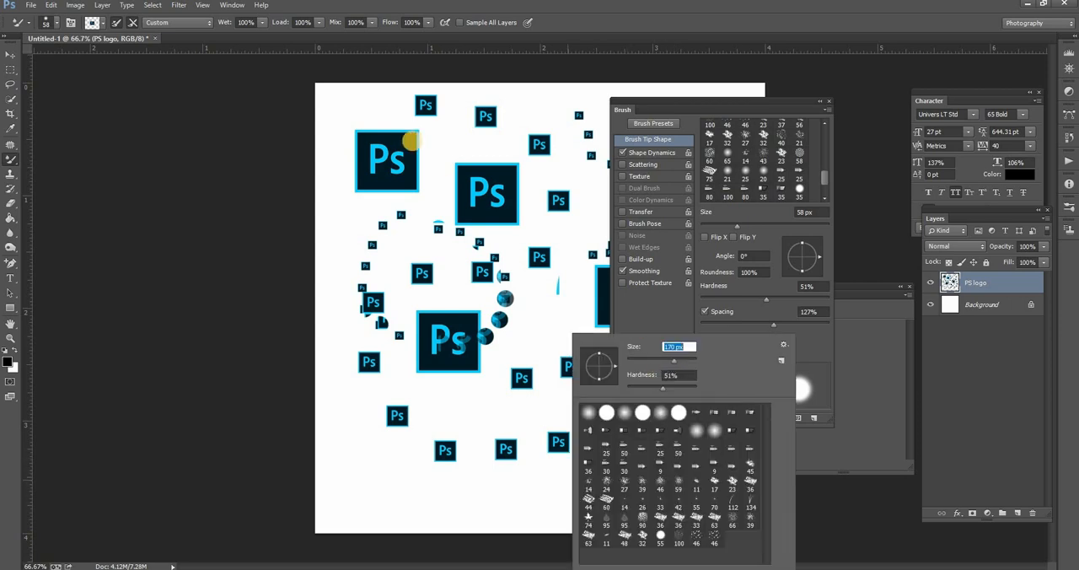
click(353, 117)
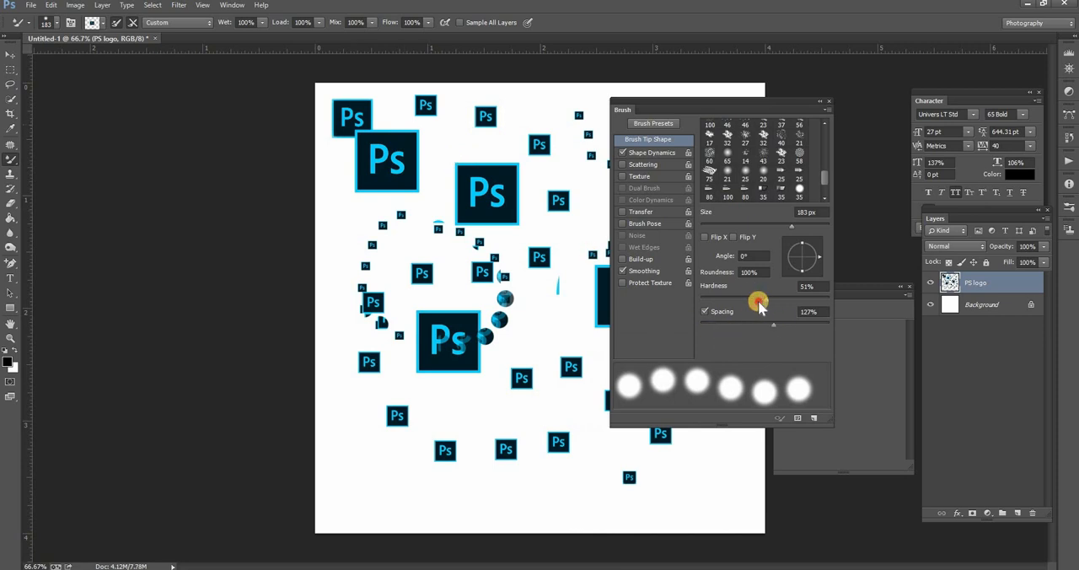
- Lower the brush hardness to 6% and stamp soft-edged logos near the left edge and lower-left corner, keeping the Mixer Brush Tool active
drag(758, 301, 709, 300)
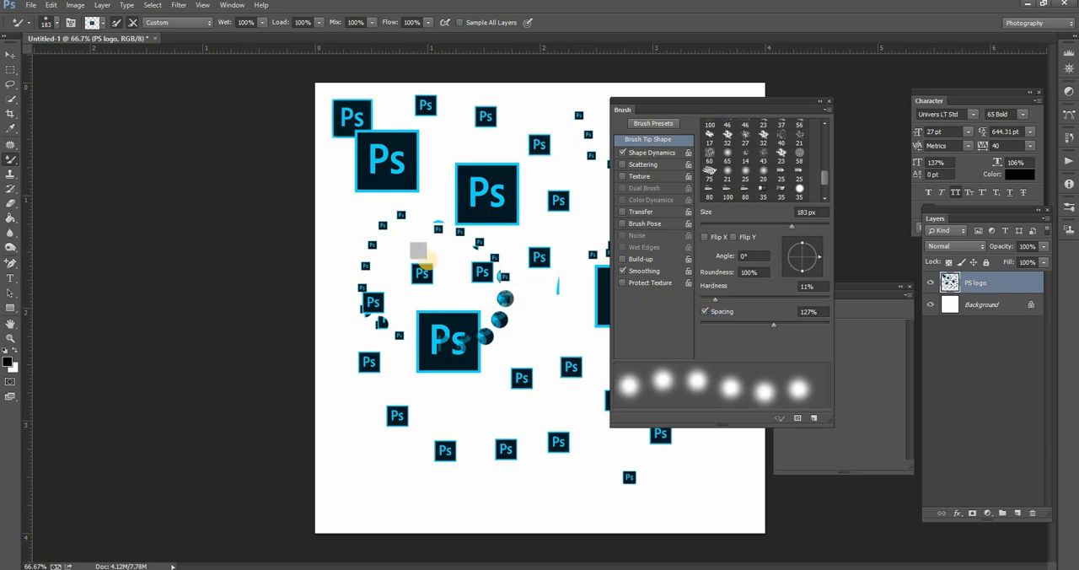
click(383, 245)
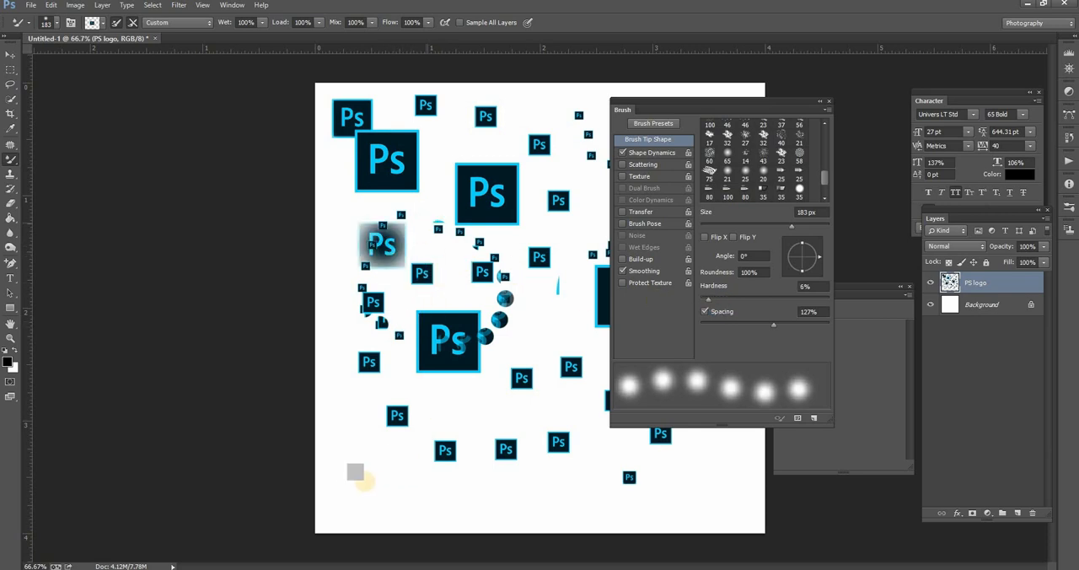
click(356, 479)
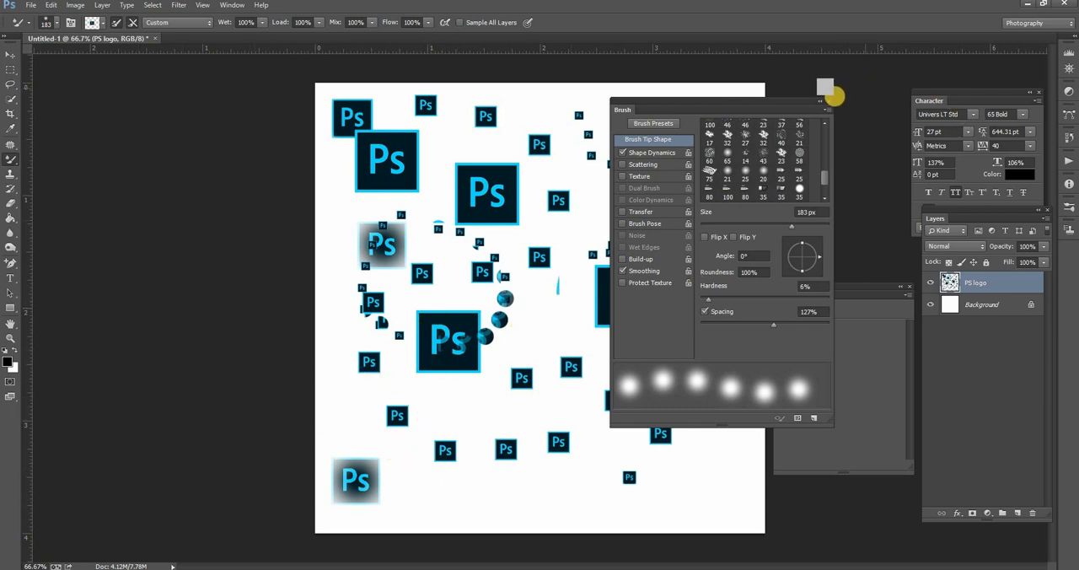
key(F5)
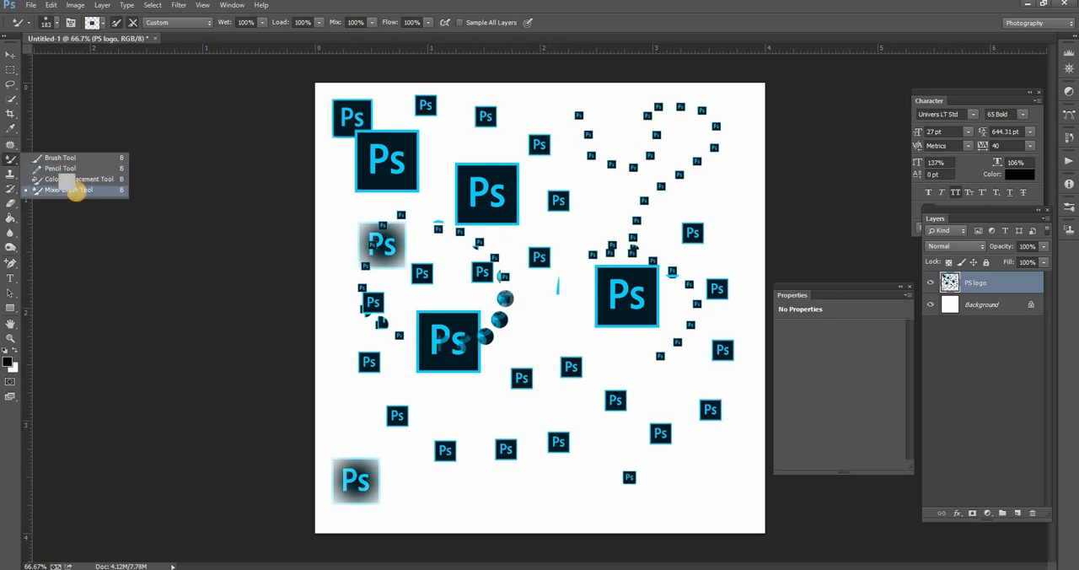
click(77, 191)
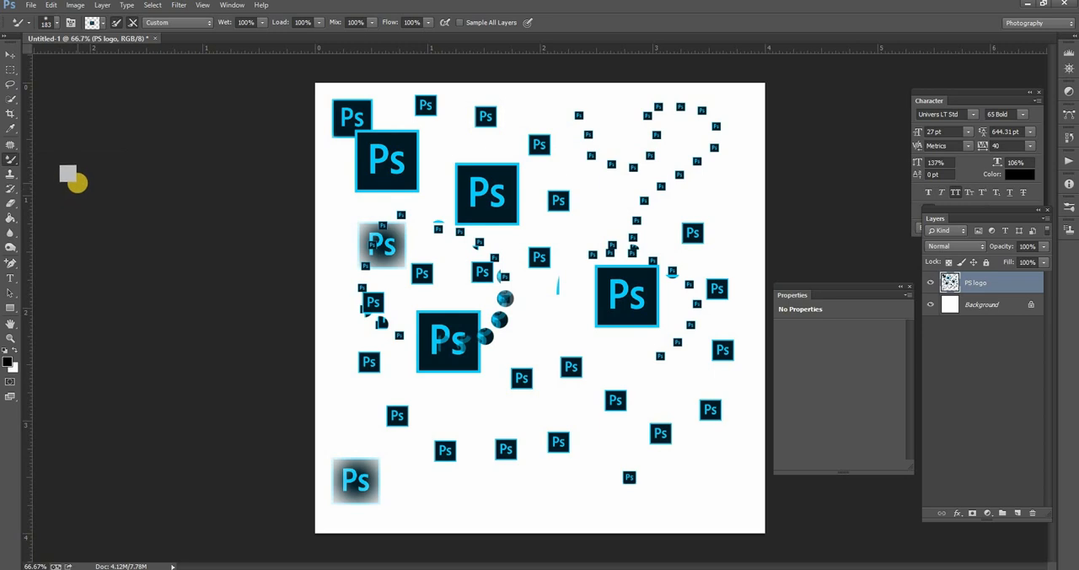